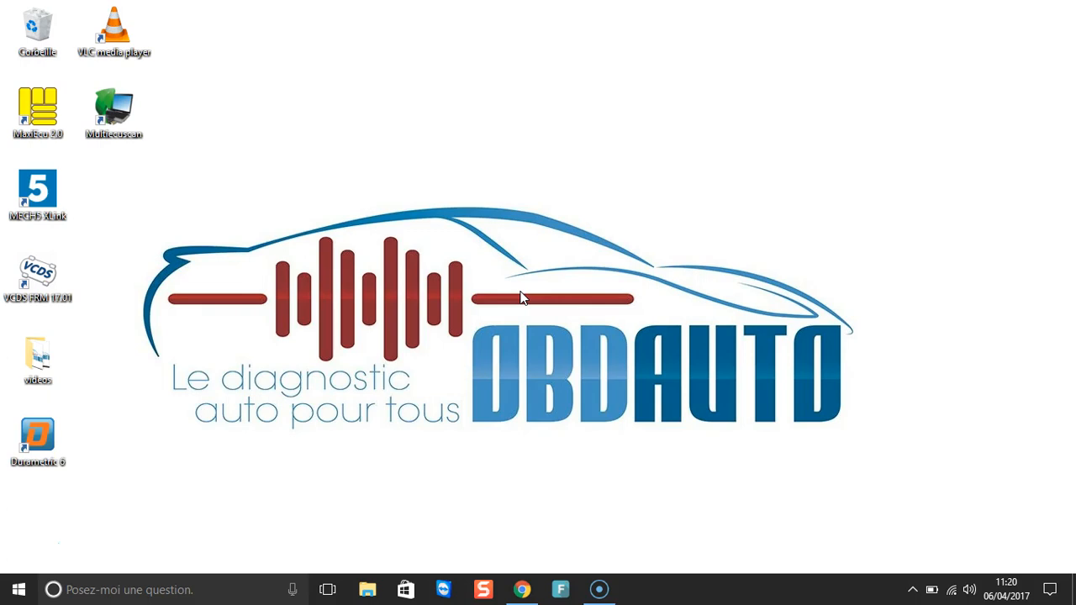
# Step: Launch Google Chrome from the Windows taskbar
pyautogui.click(468, 291)
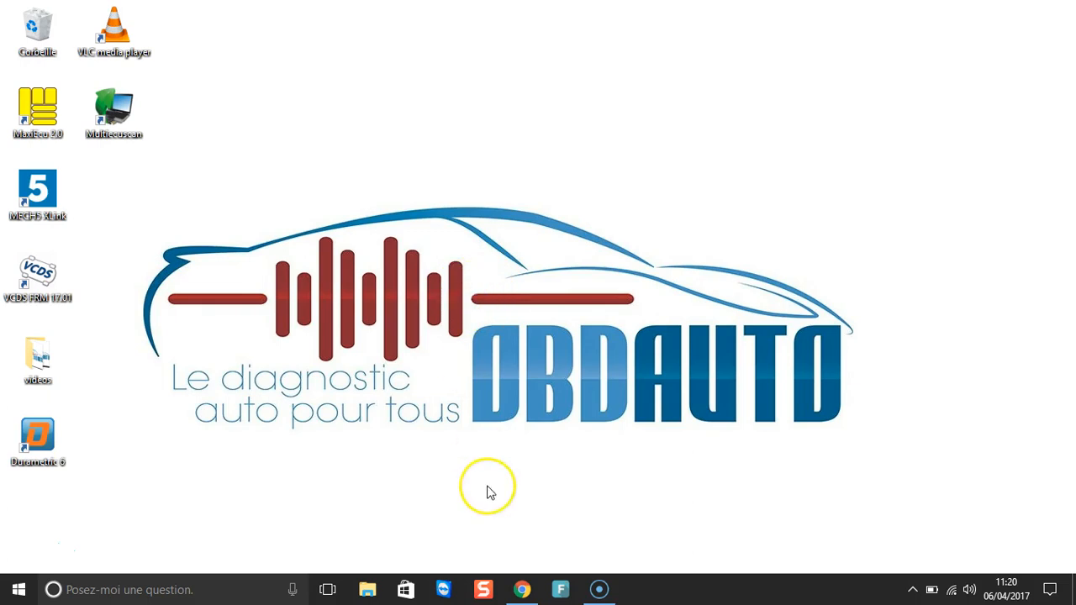
pyautogui.click(522, 590)
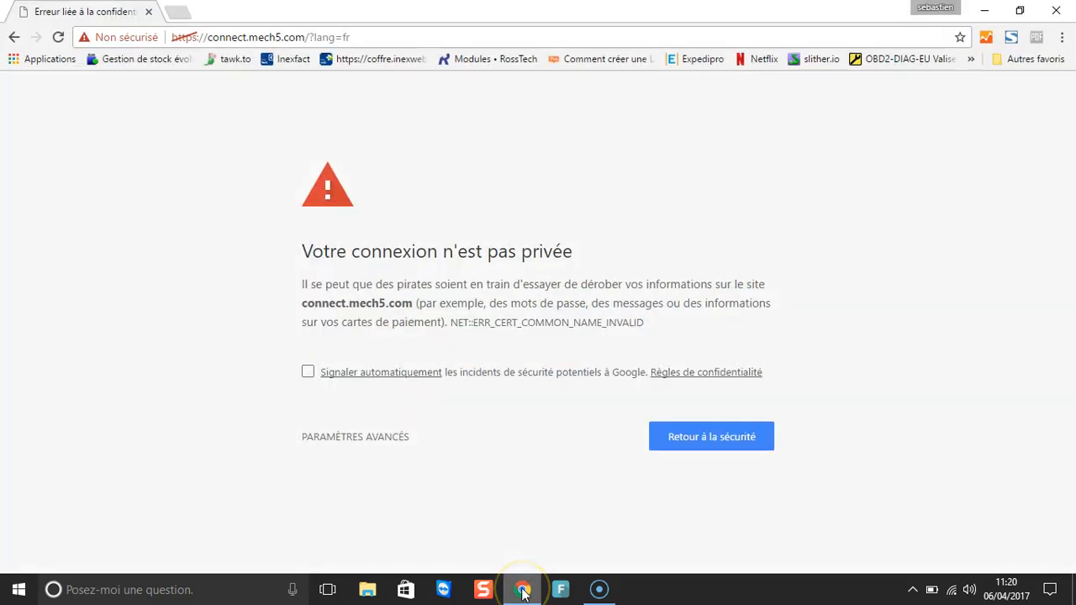
# Step: Load the mech5 website and go to the IDENTIFIANT login page, ready for the password
pyautogui.click(405, 34)
pyautogui.write('mech5.com')
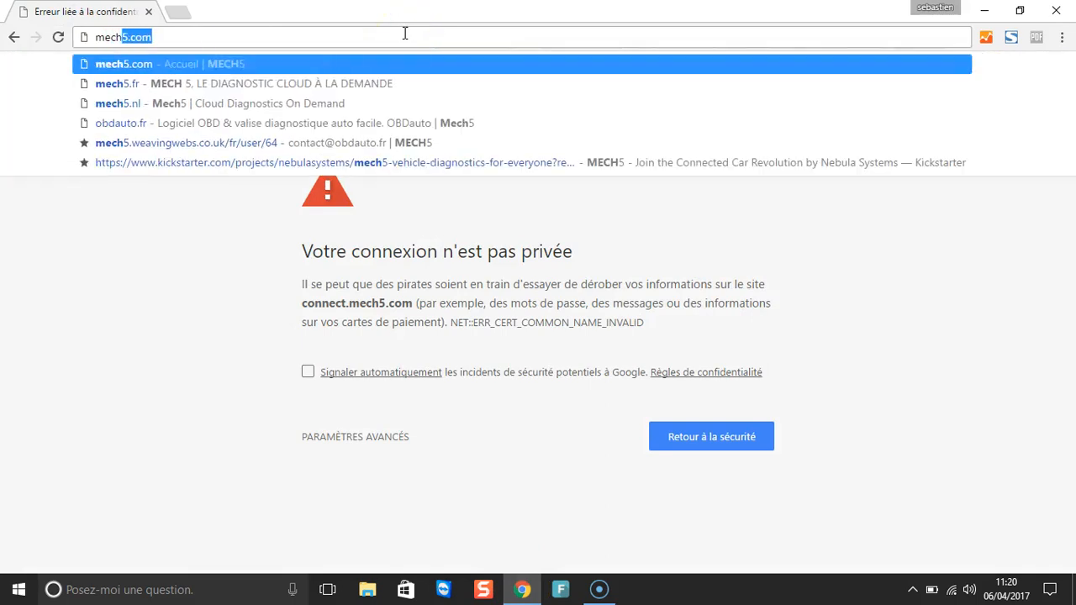
pyautogui.press('Return')
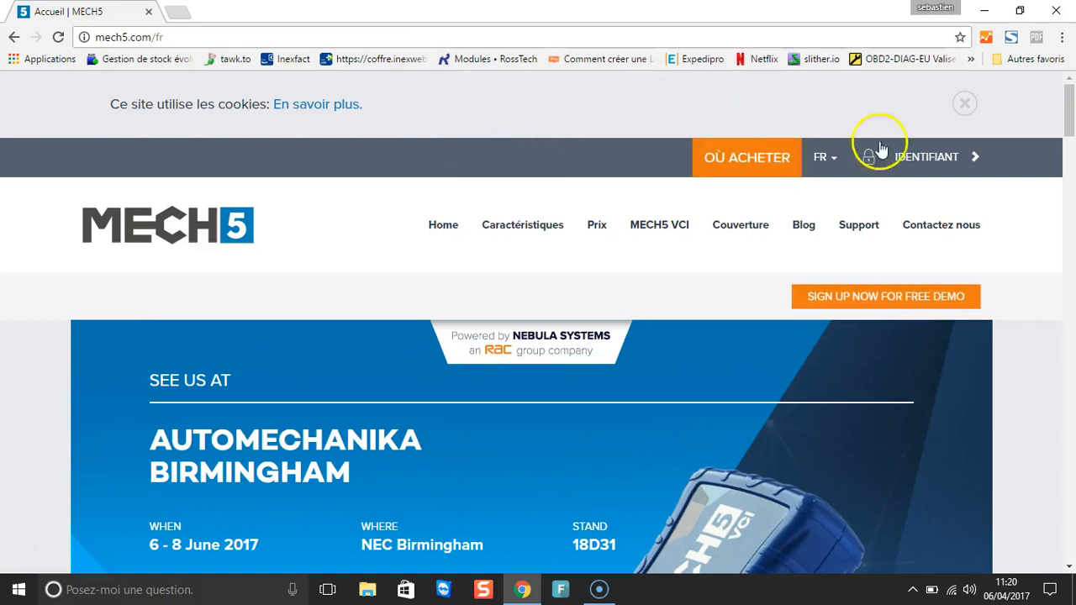
pyautogui.click(923, 157)
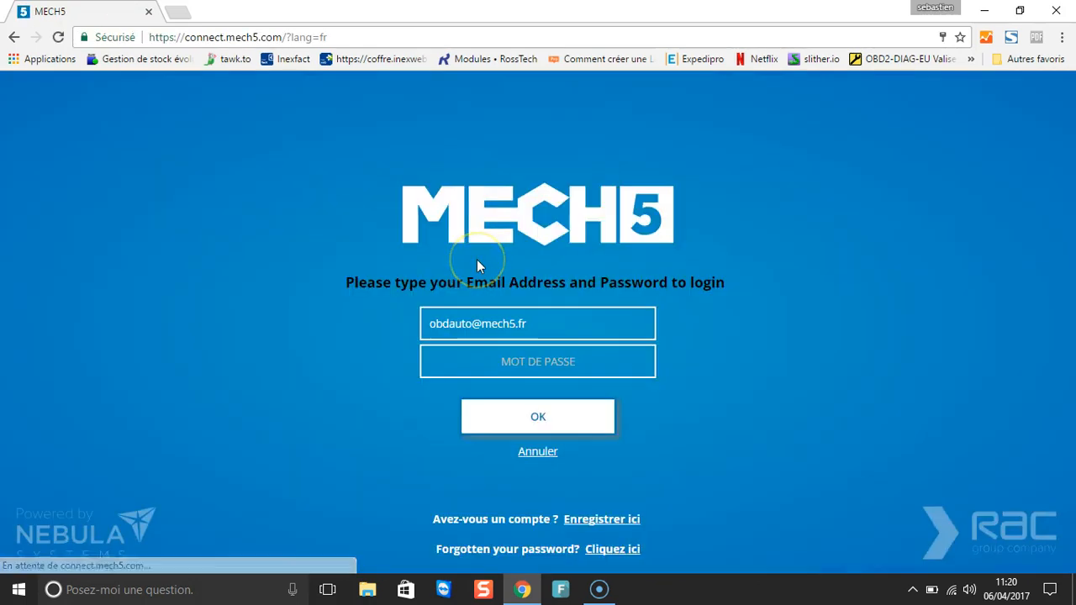
pyautogui.click(509, 358)
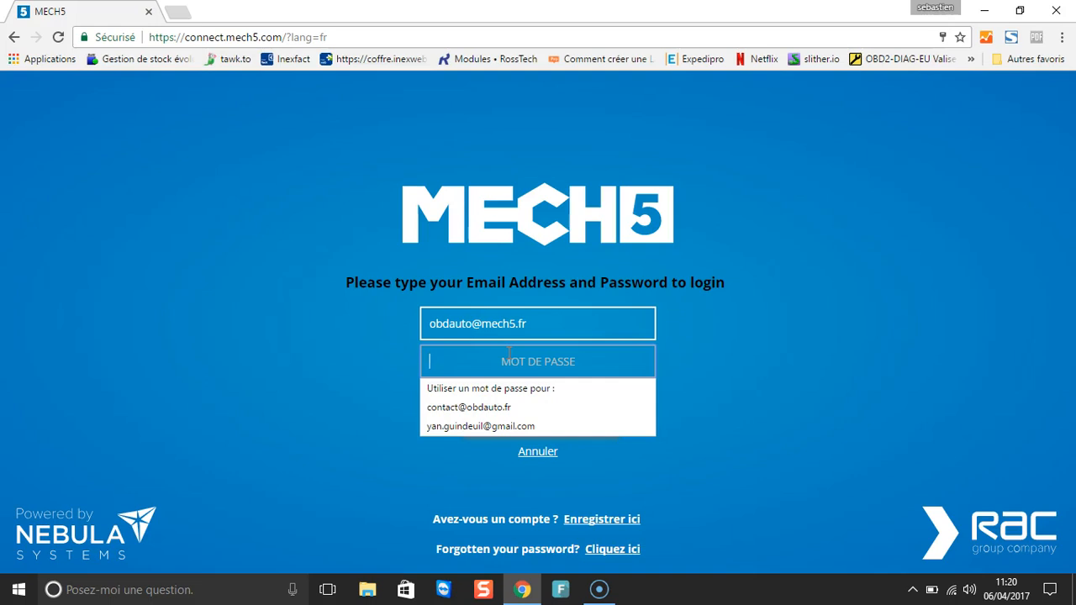
# Step: Log in with the account password and open Equipements, showing the Demo Vehicle simulator online
pyautogui.write('••••••••')
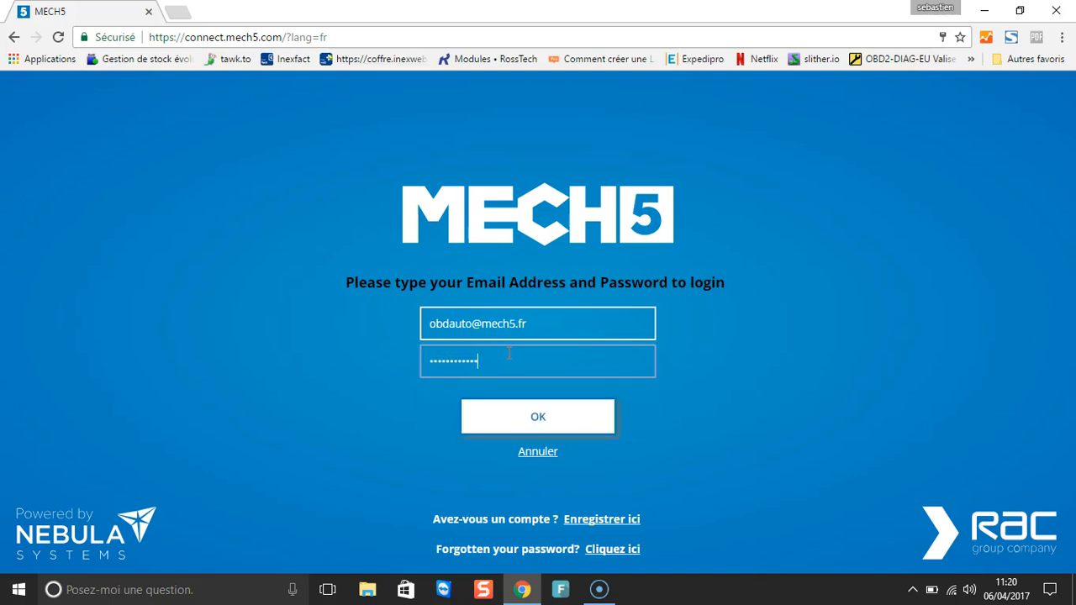
pyautogui.press('Return')
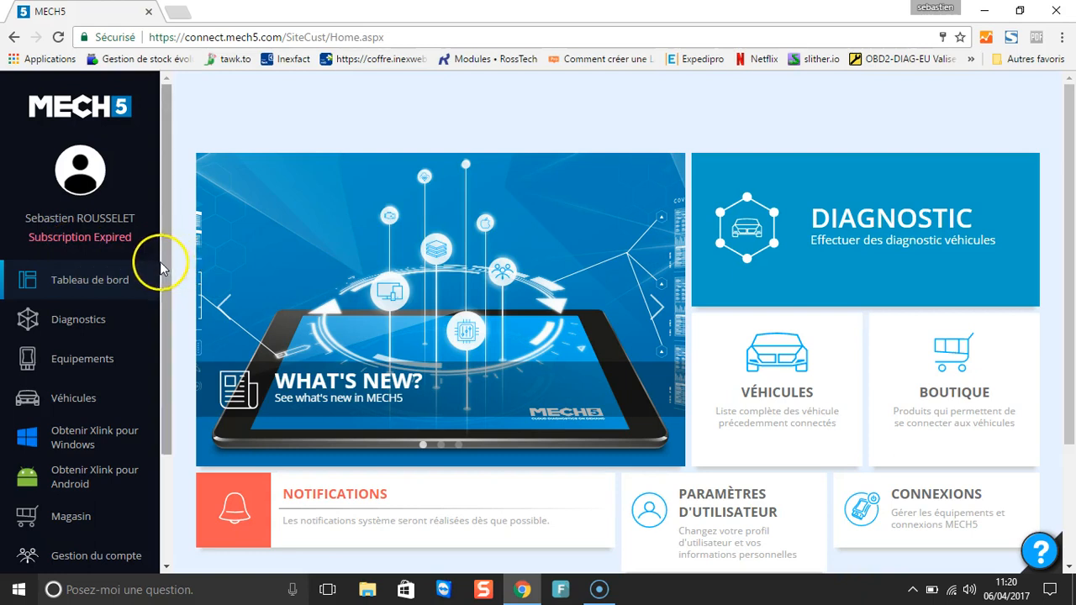
pyautogui.moveTo(166, 277); pyautogui.dragTo(177, 339)
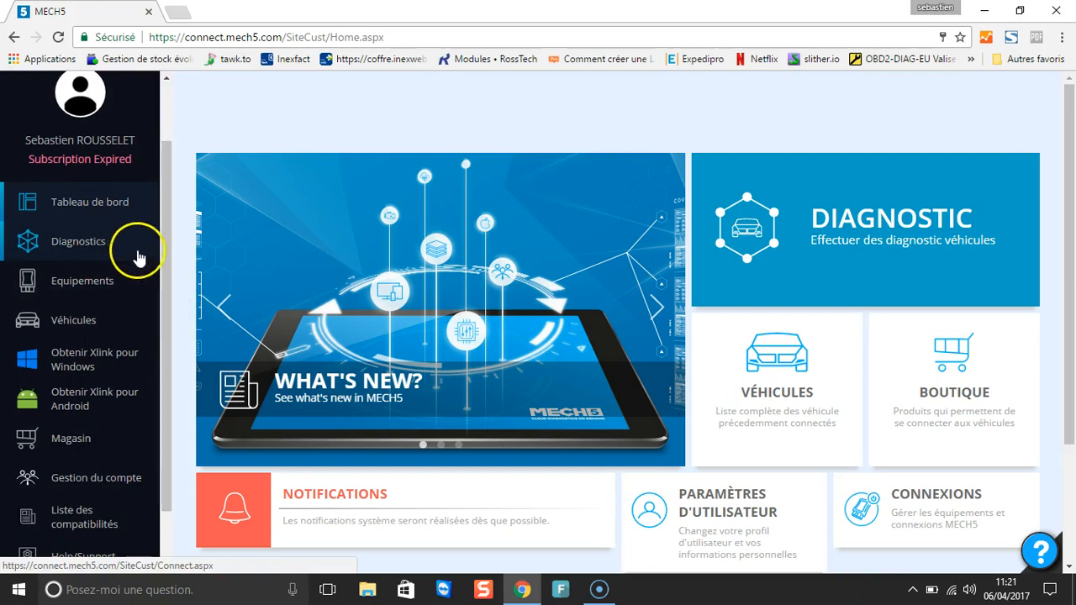
pyautogui.click(100, 281)
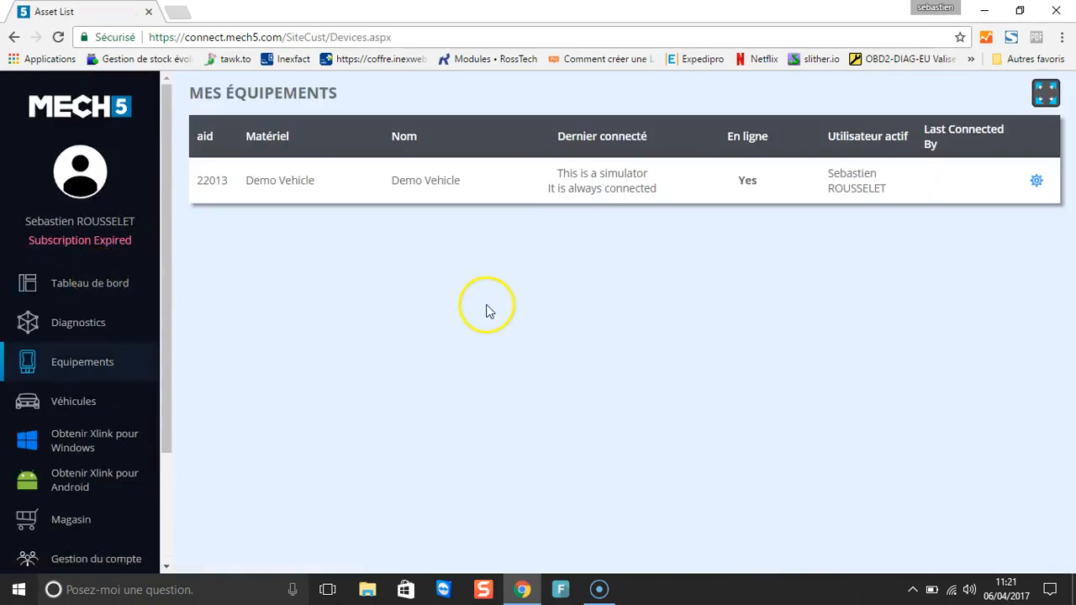
pyautogui.click(332, 172)
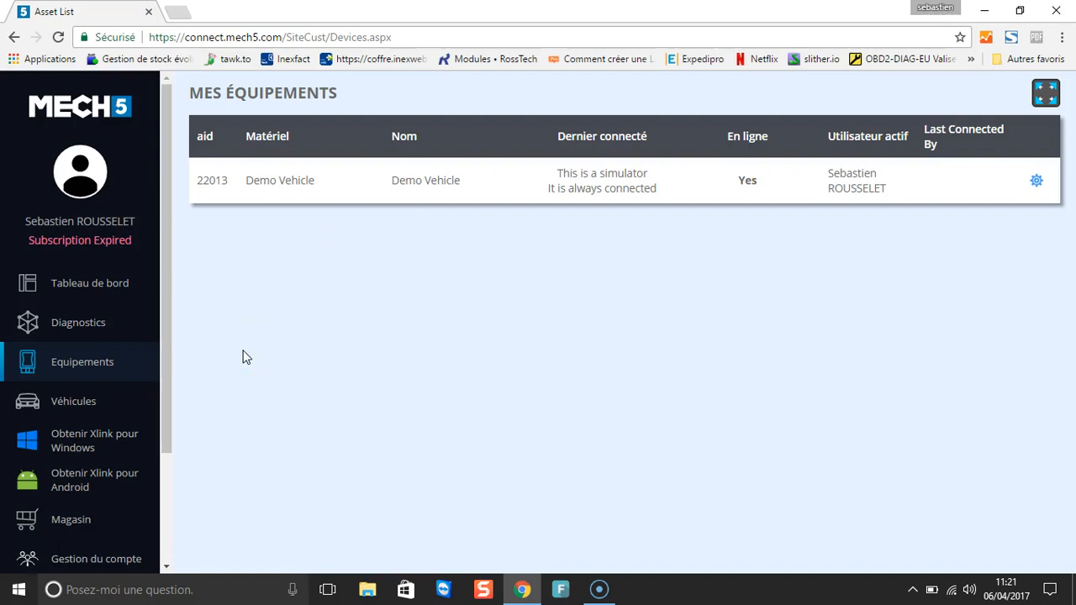
# Step: Download 'Obtenir Xlink pour Windows', keep it past the warning, and run the installer
pyautogui.click(98, 442)
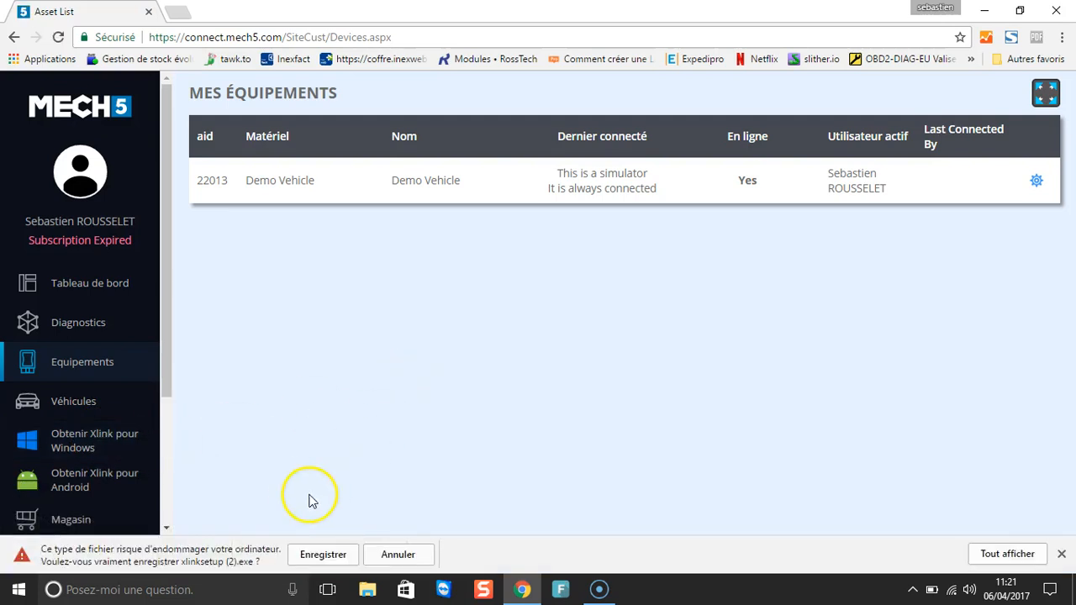
pyautogui.click(321, 554)
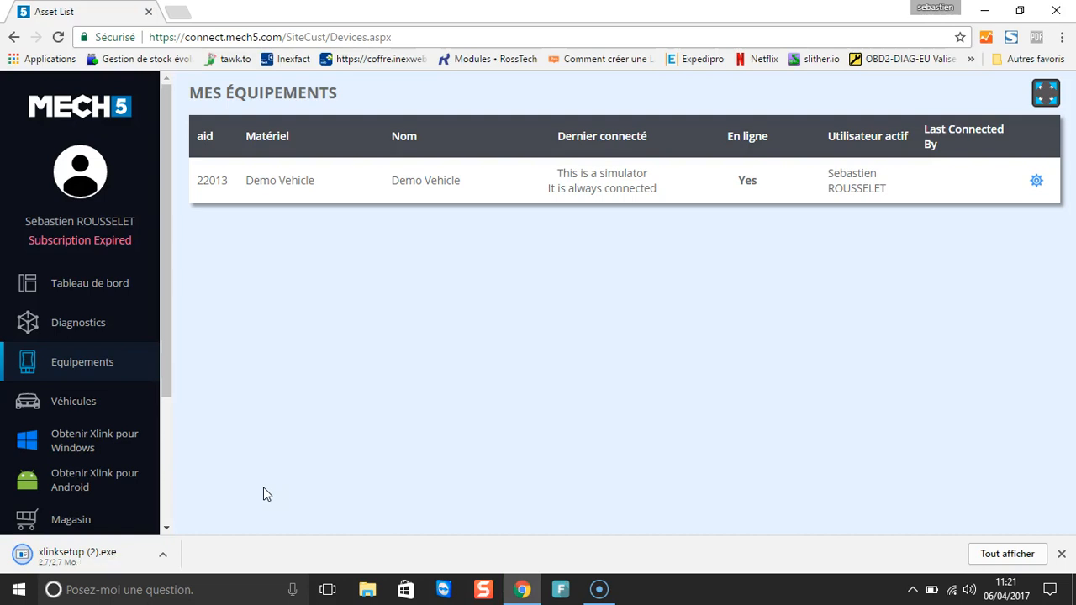
pyautogui.click(163, 556)
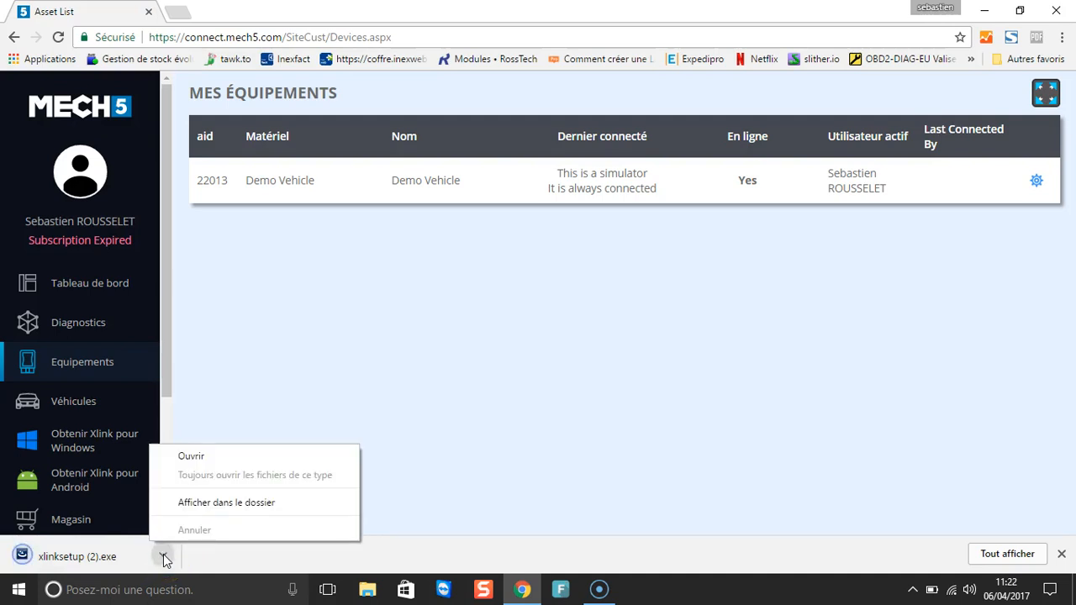
pyautogui.click(192, 456)
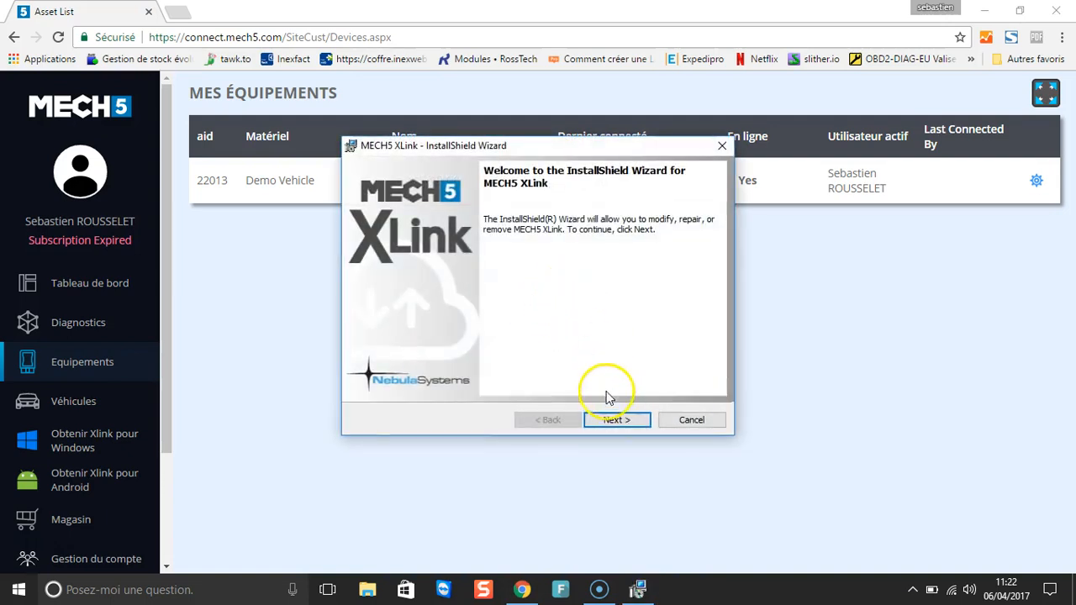
# Step: Step through the MECH5 XLink InstallShield Wizard pages and finish the installation
pyautogui.click(613, 419)
pyautogui.click(613, 420)
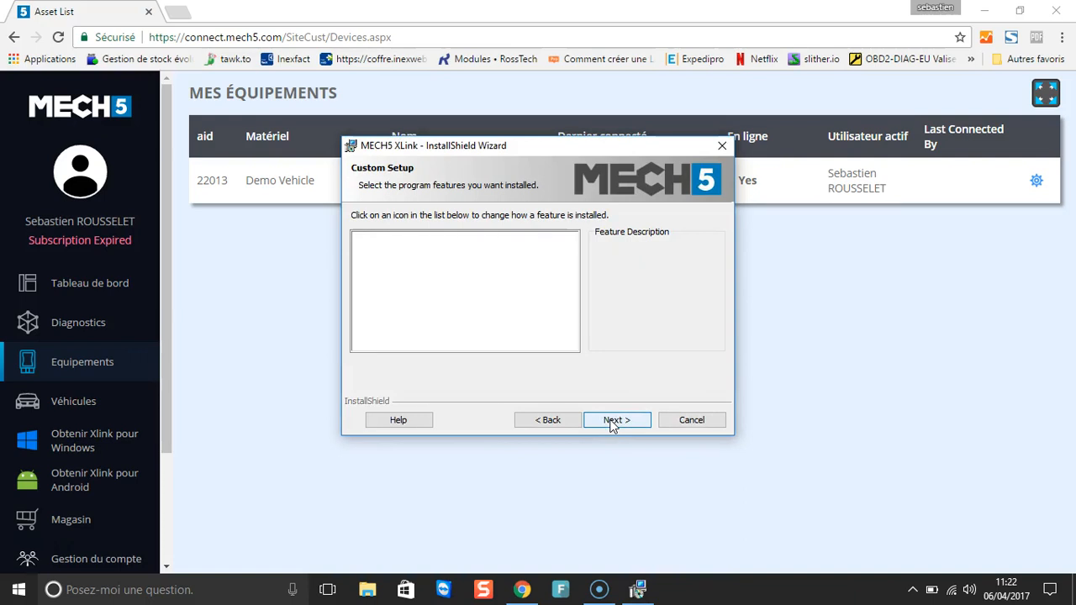
pyautogui.click(613, 420)
pyautogui.click(613, 420)
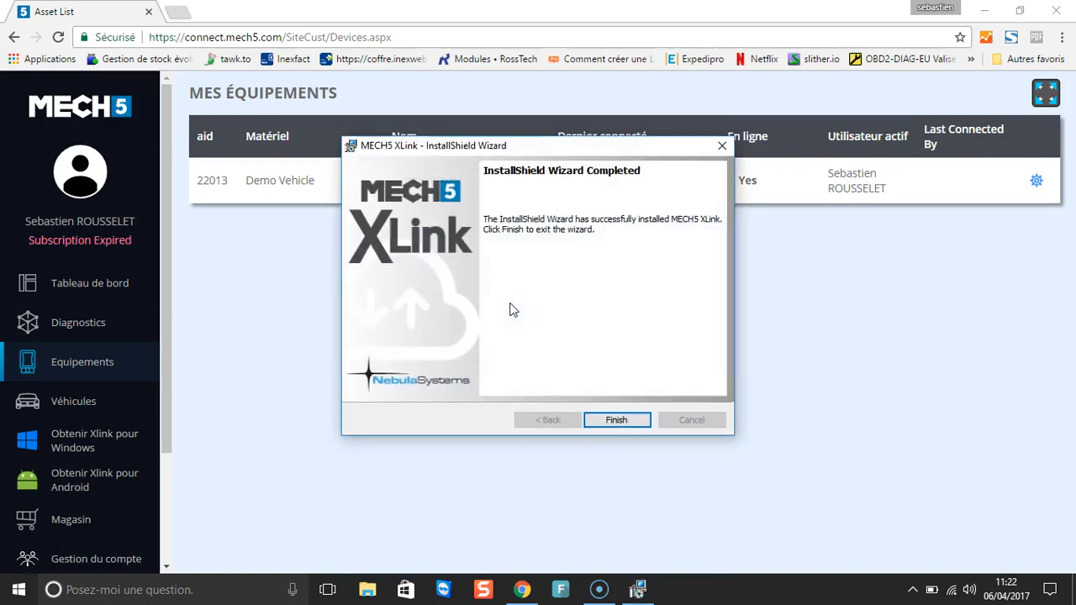
pyautogui.click(613, 417)
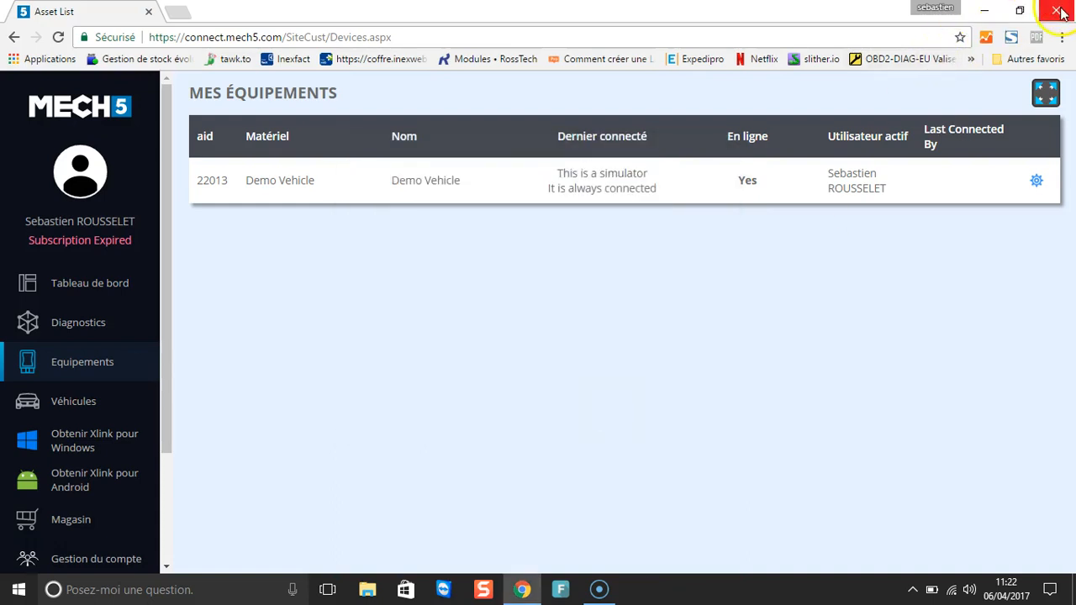
# Step: Minimize Chrome and launch MECH5 XLink from its desktop shortcut
pyautogui.click(985, 11)
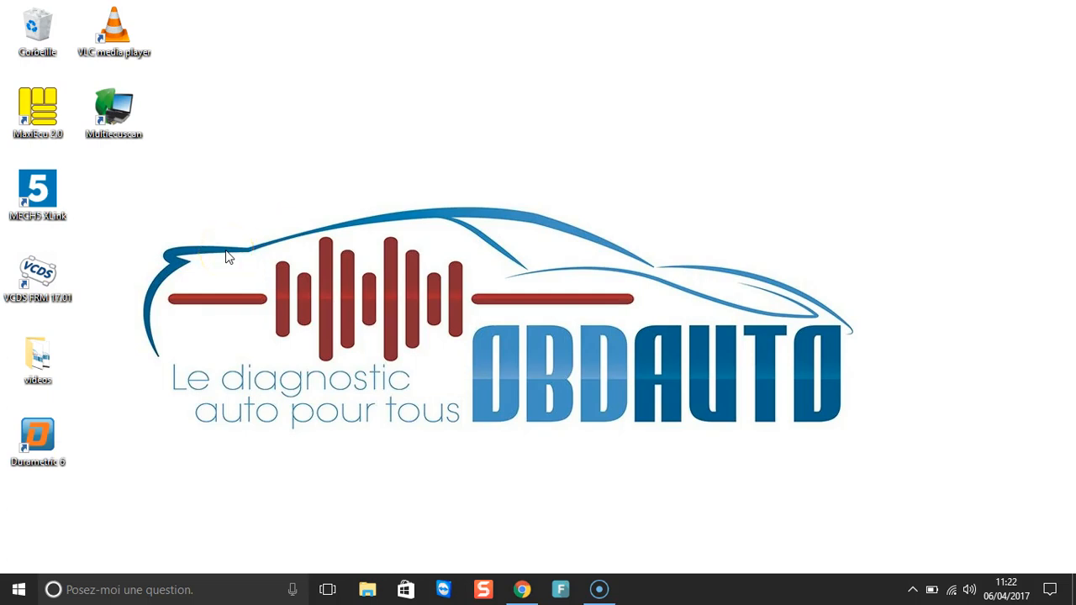
pyautogui.click(37, 194)
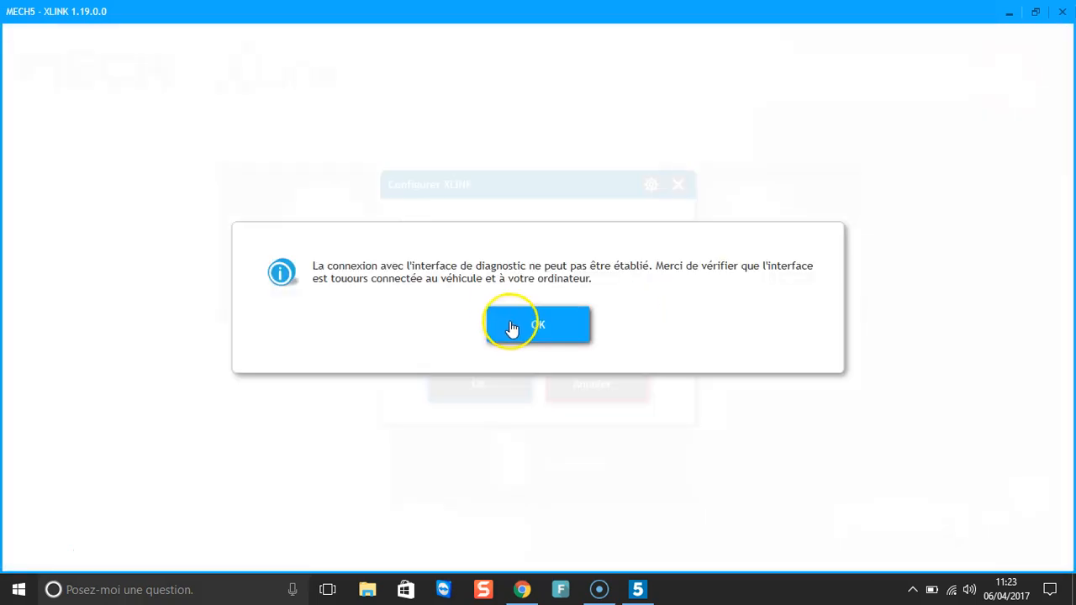
# Step: Dismiss the connection error and replace Nom d'utilisateur and Mot de passe with the account e-mail and password
pyautogui.click(512, 326)
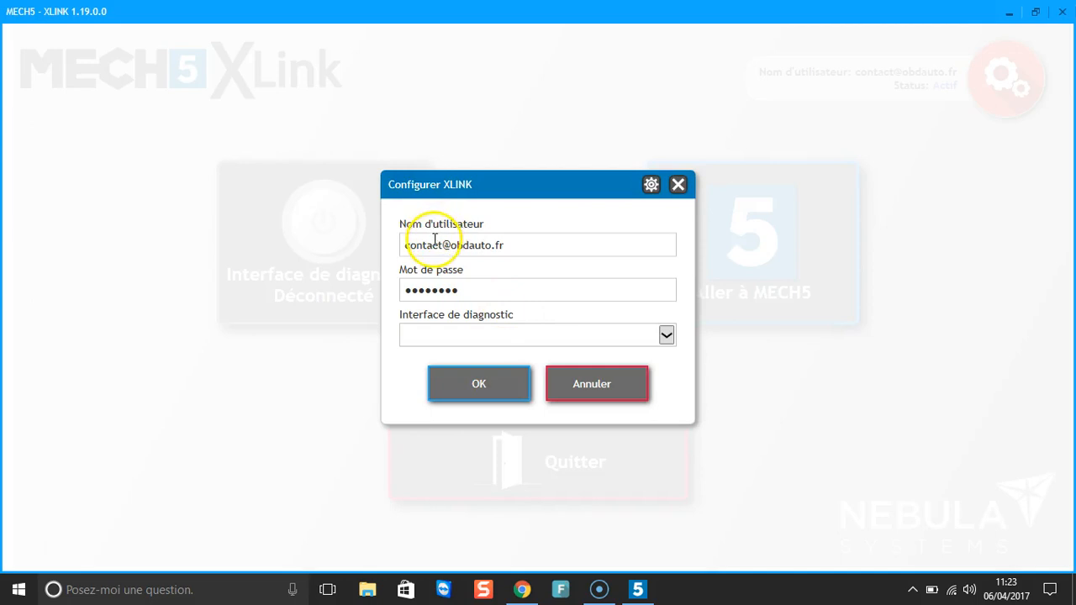
pyautogui.moveTo(513, 244); pyautogui.dragTo(304, 263)
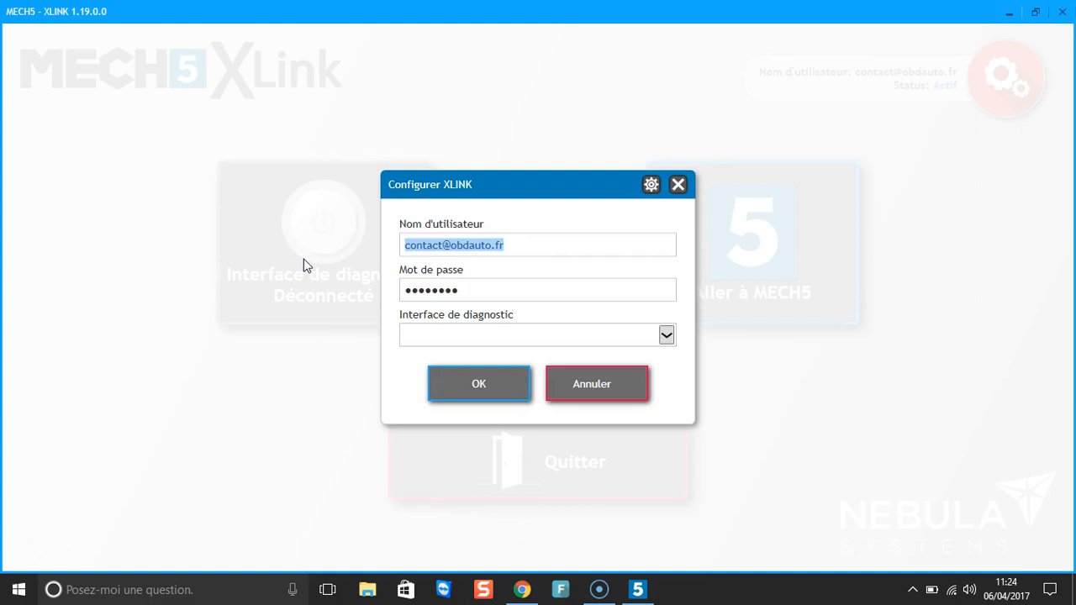
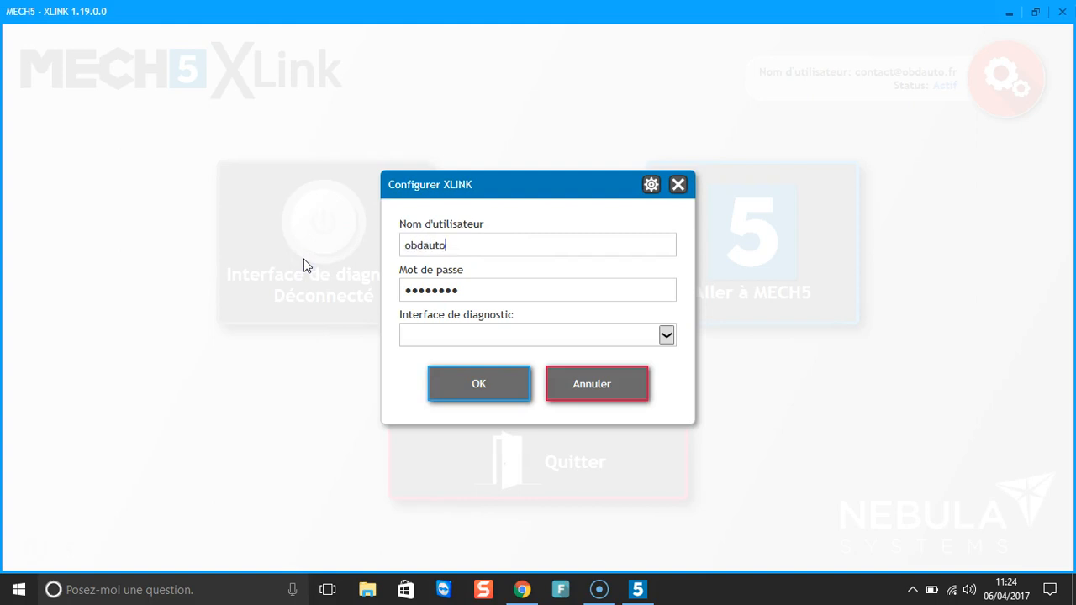
pyautogui.click(468, 289)
pyautogui.moveTo(468, 289); pyautogui.dragTo(335, 249)
pyautogui.write('●●●●●●●●●●●●')
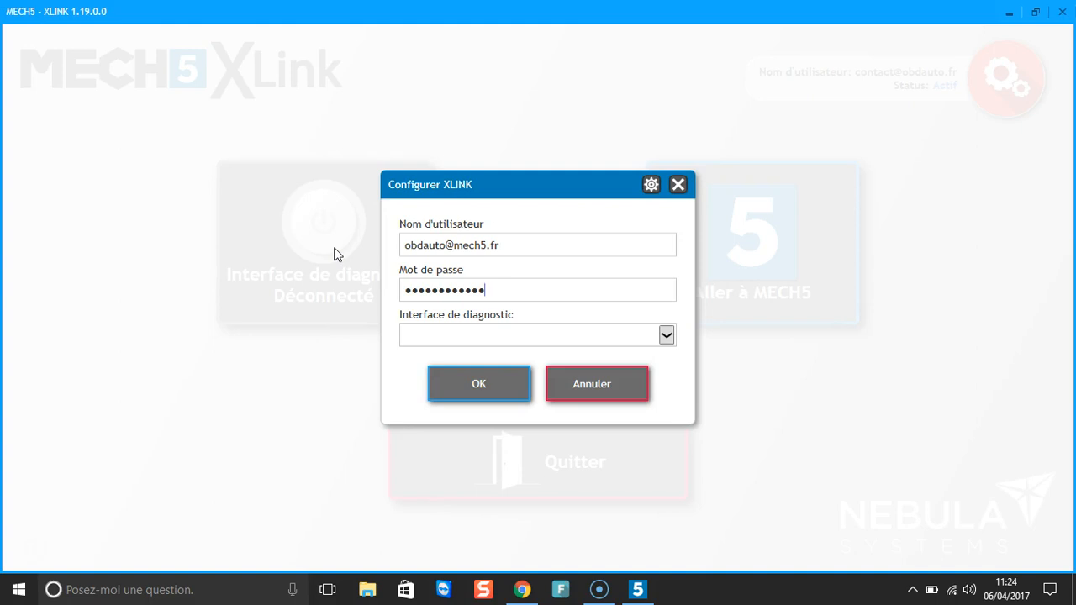
pyautogui.click(538, 158)
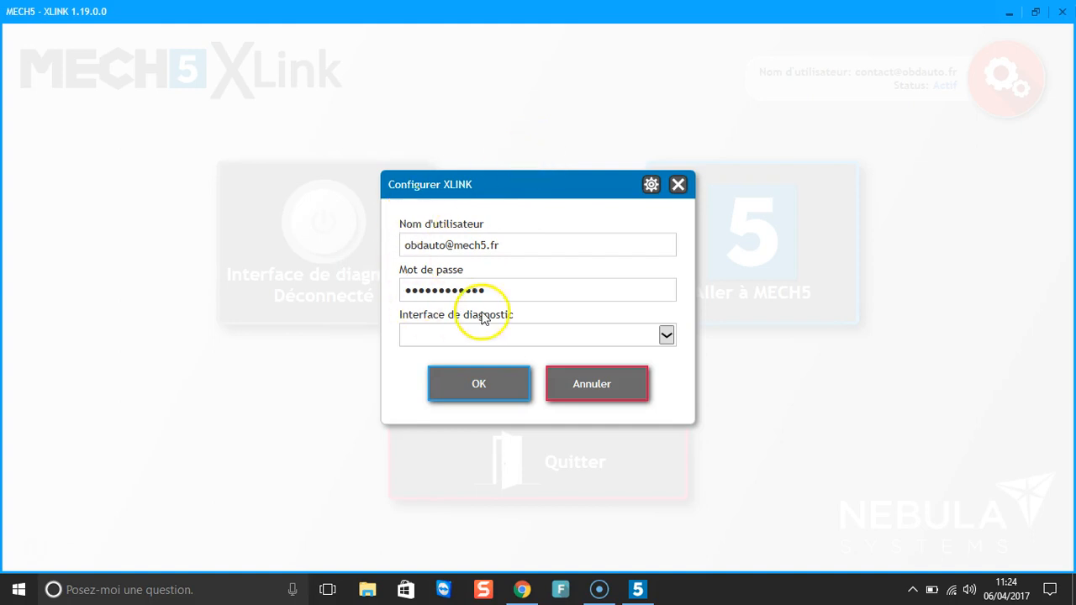
# Step: Choose MECH5 VCI as the diagnostic interface and auto-detect its COM port
pyautogui.click(666, 335)
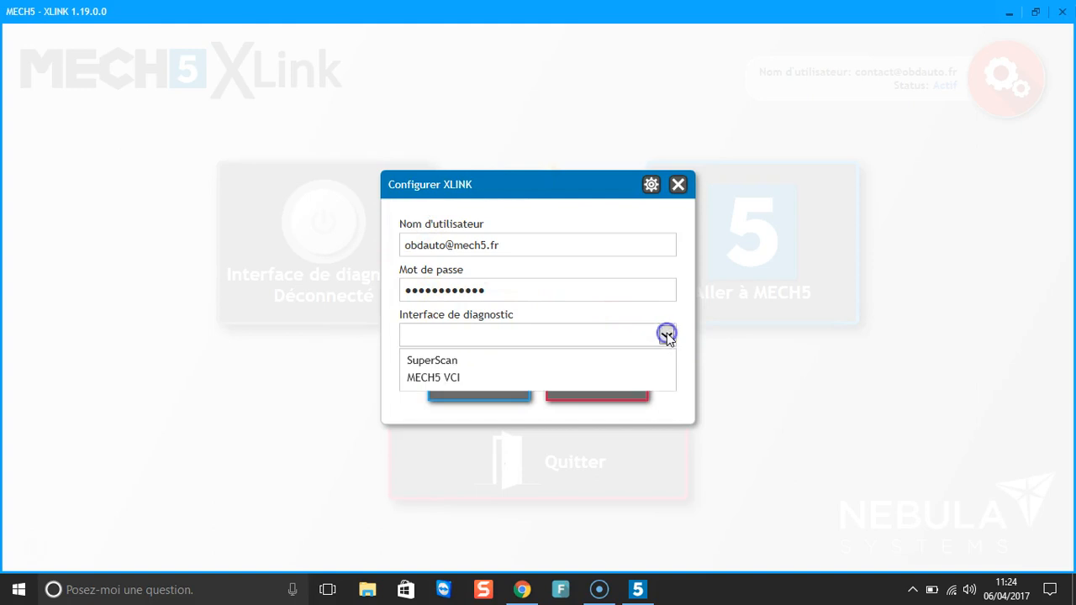
pyautogui.click(524, 378)
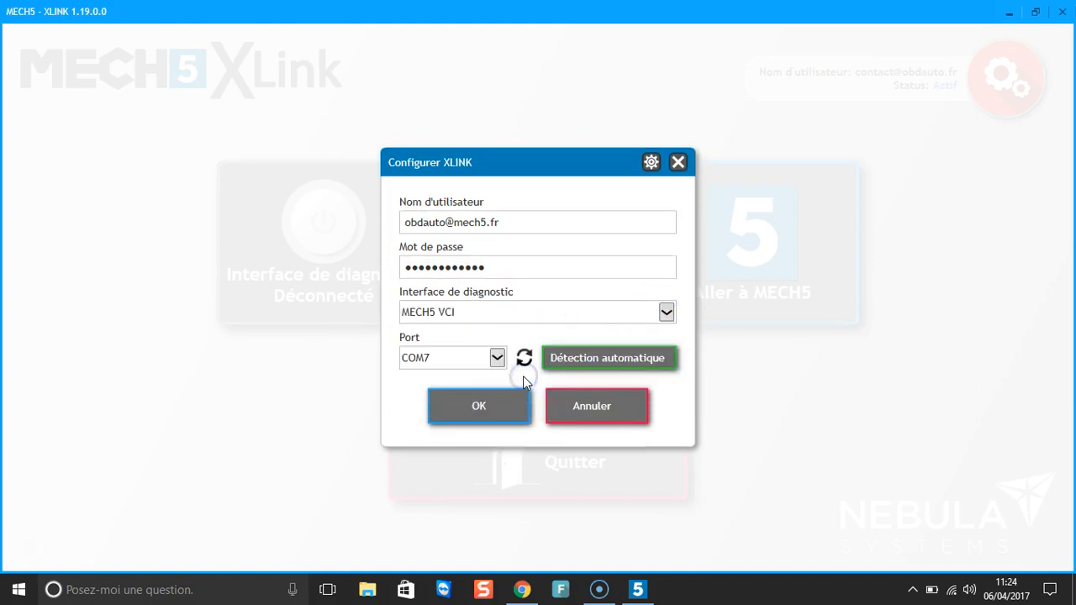
pyautogui.click(580, 363)
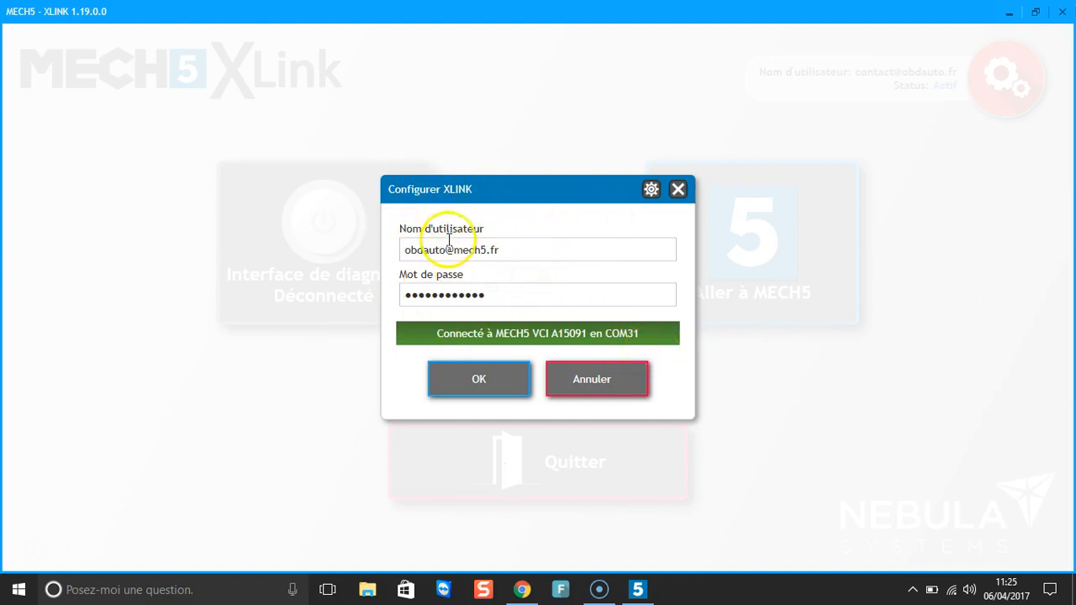
# Step: Confirm the Configurer XLINK settings and accept opening Gestion du compte
pyautogui.click(479, 392)
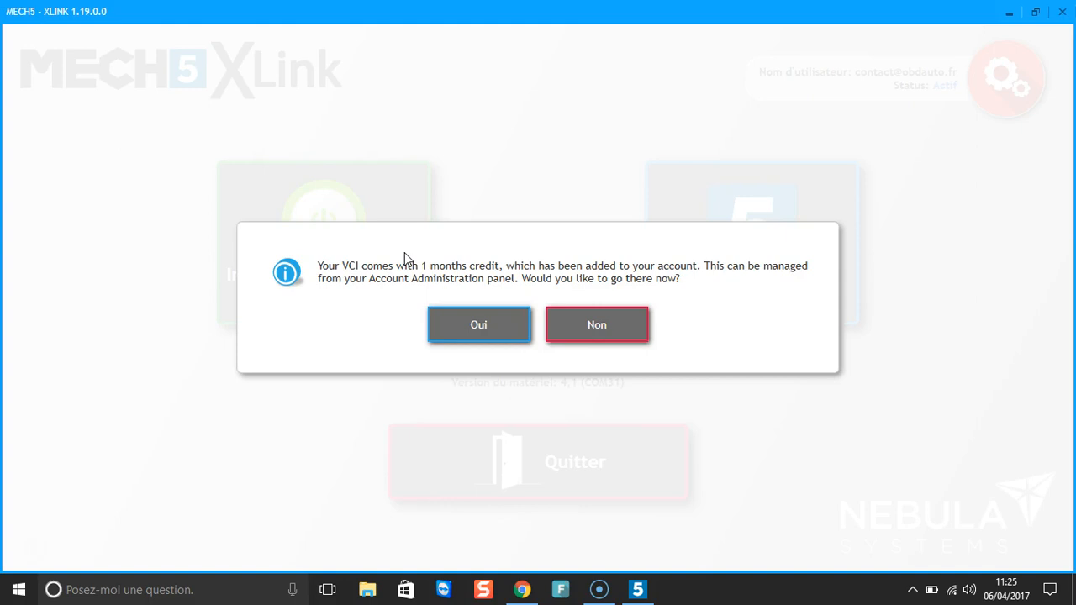
pyautogui.click(494, 329)
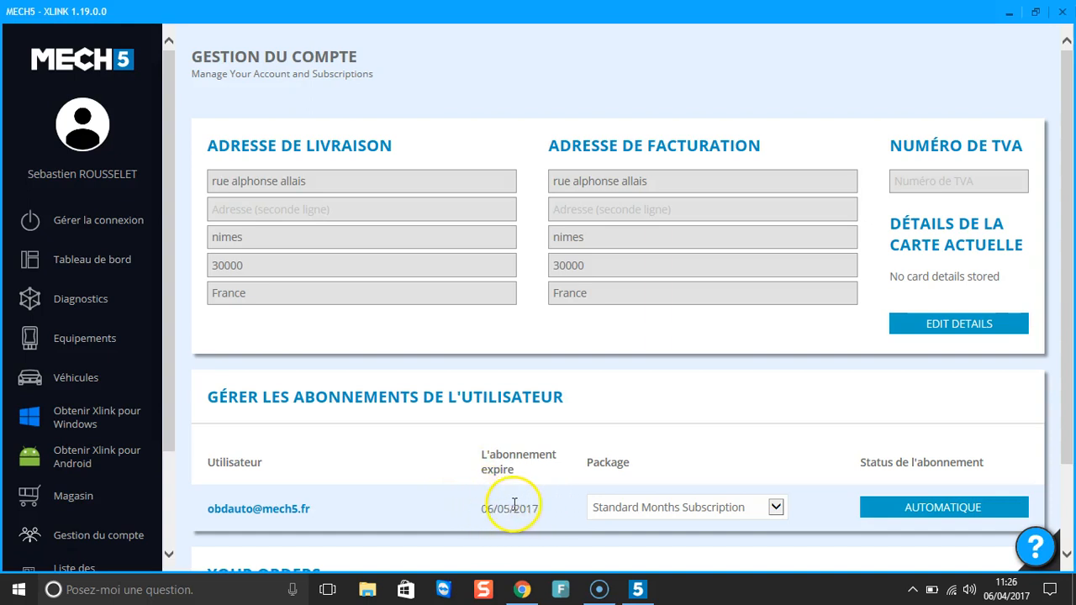
# Step: Open Equipements and check the MECH5 VCI A15091 entry listed beside the Demo Vehicle
pyautogui.click(76, 345)
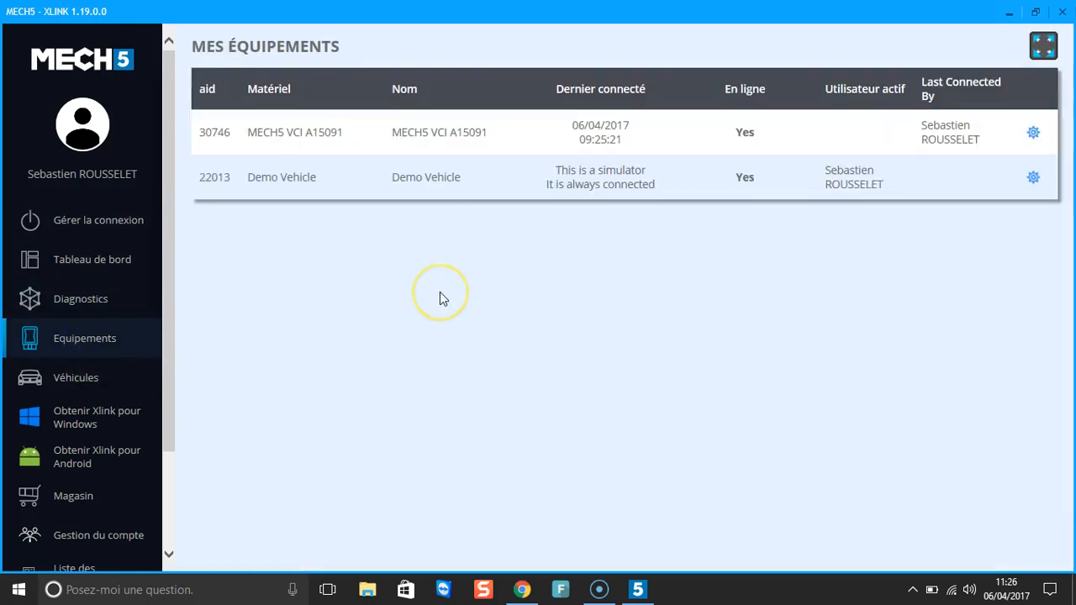
pyautogui.click(474, 131)
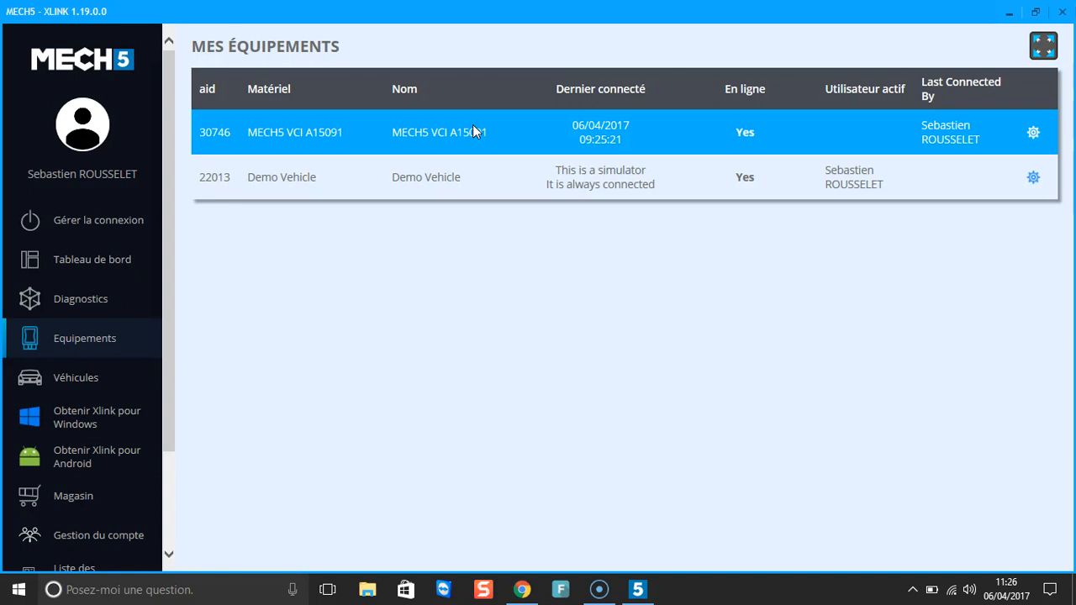
pyautogui.click(484, 370)
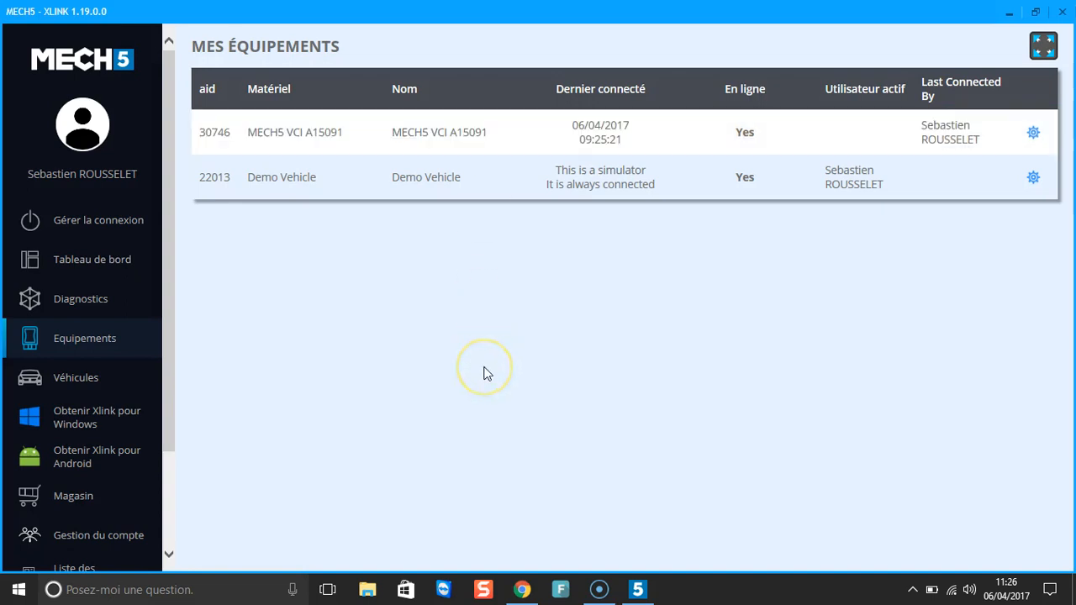